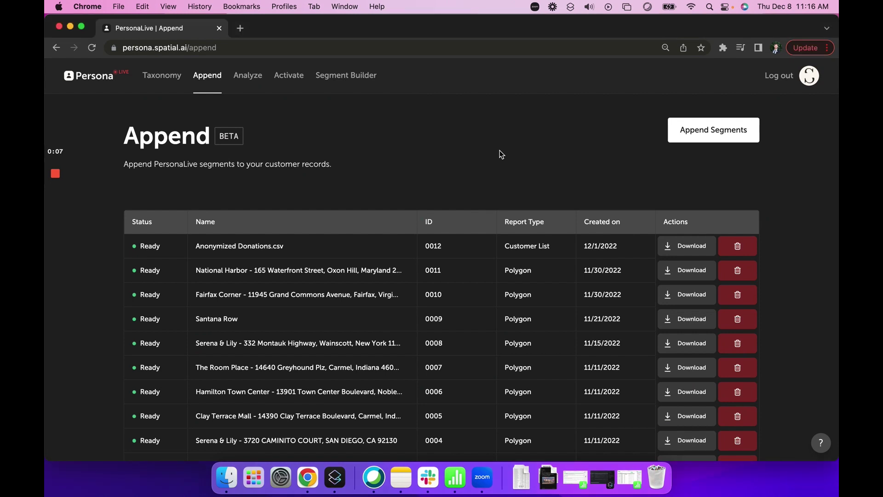
# Restore the Anonymized Donations spreadsheet from the Dock
pyautogui.click(627, 477)
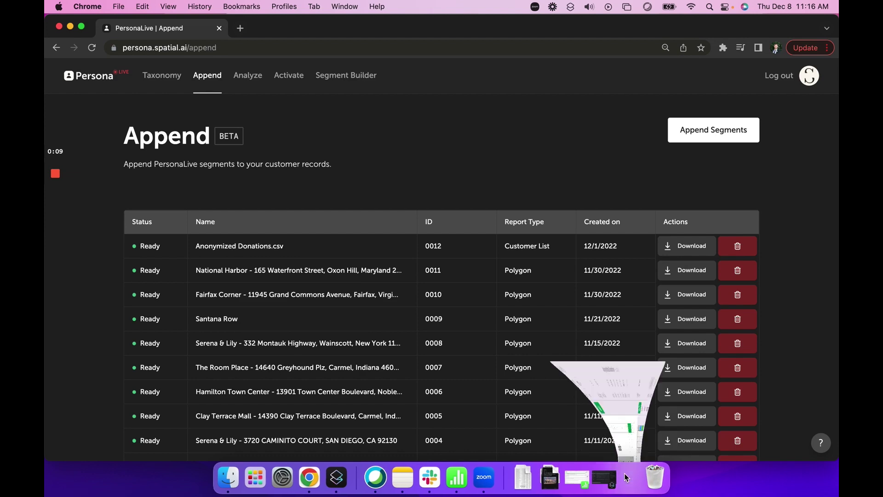
# Scroll the donations table across to the Donated, Donations and event columns, then drag the window aside
pyautogui.hscroll(-10, 267, 289)
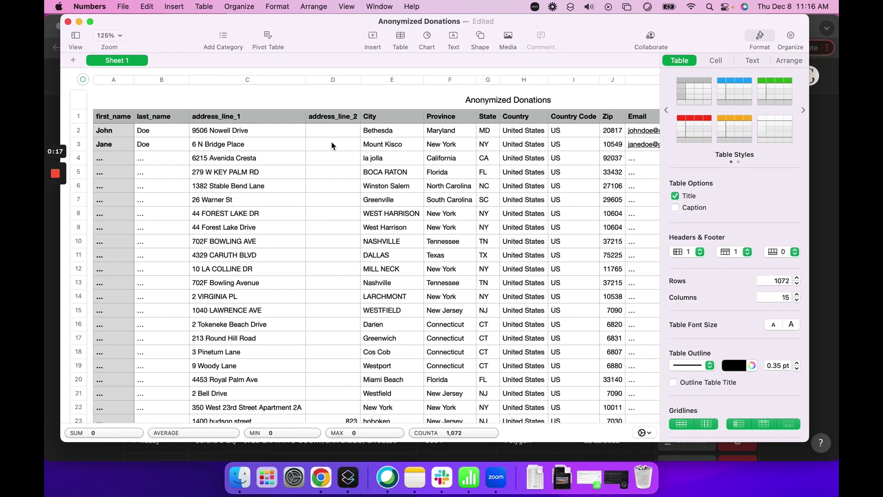
pyautogui.hscroll(5, 332, 145)
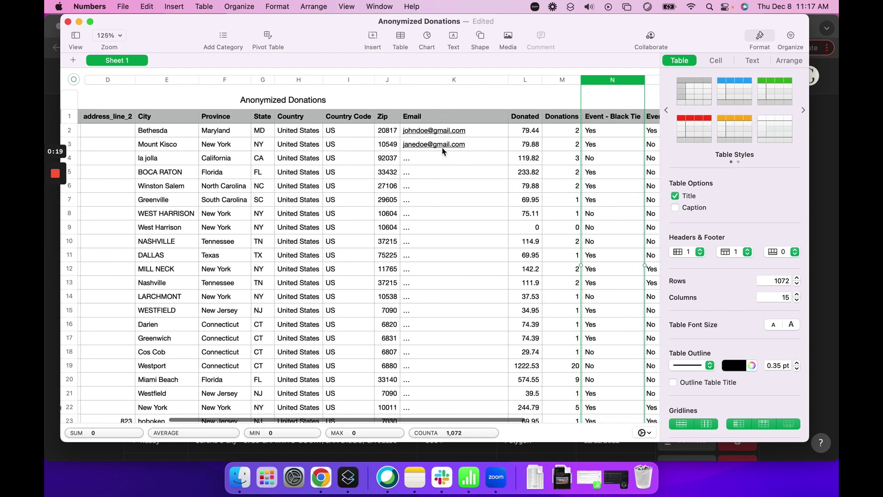
pyautogui.hscroll(5, 444, 151)
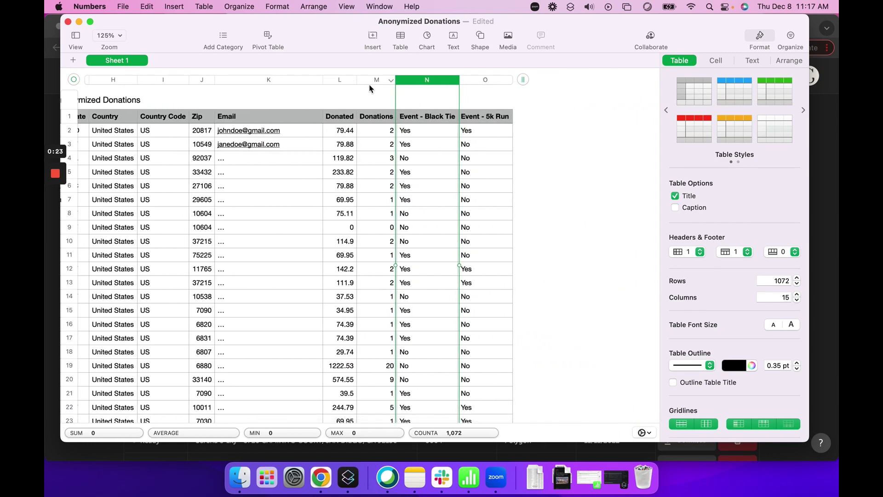
pyautogui.moveTo(148, 29); pyautogui.dragTo(173, 28)
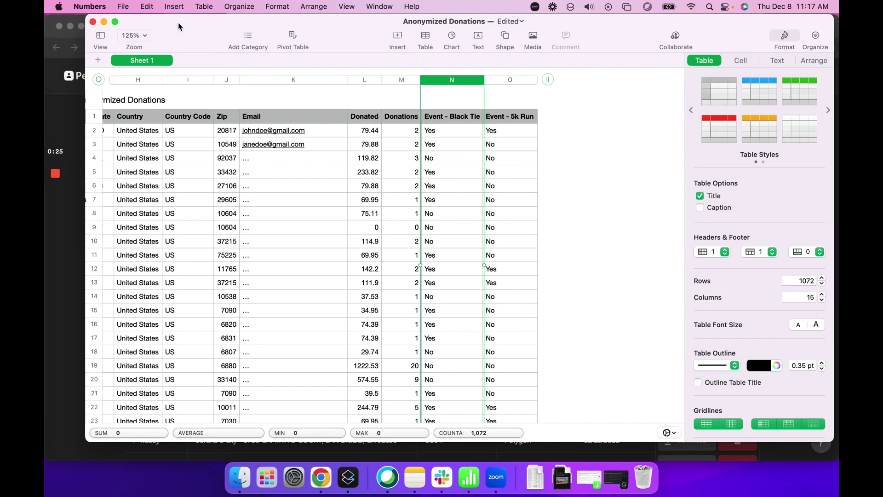
# Hide Numbers and start a new Append segmentation report using an uploaded customer list
pyautogui.click(104, 21)
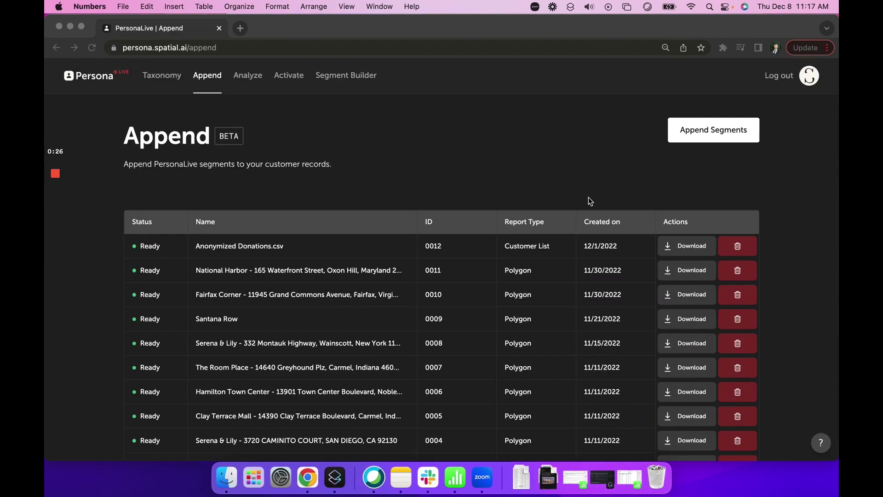
pyautogui.click(711, 137)
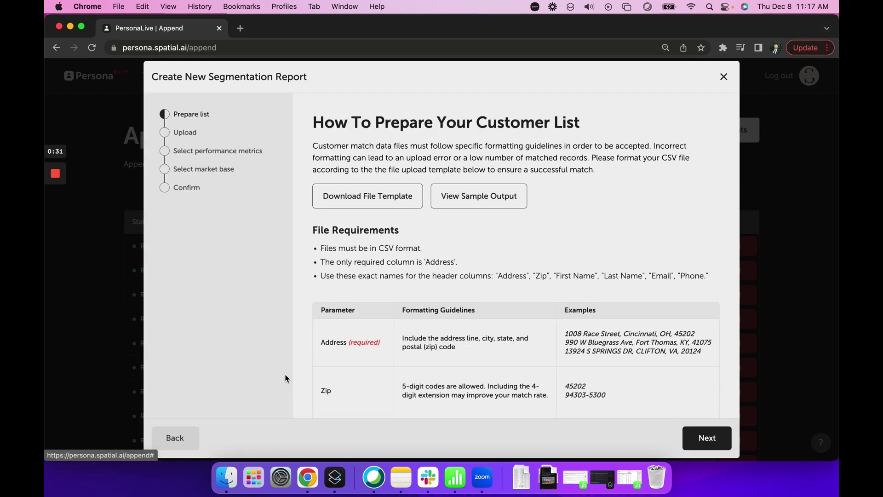
pyautogui.click(287, 377)
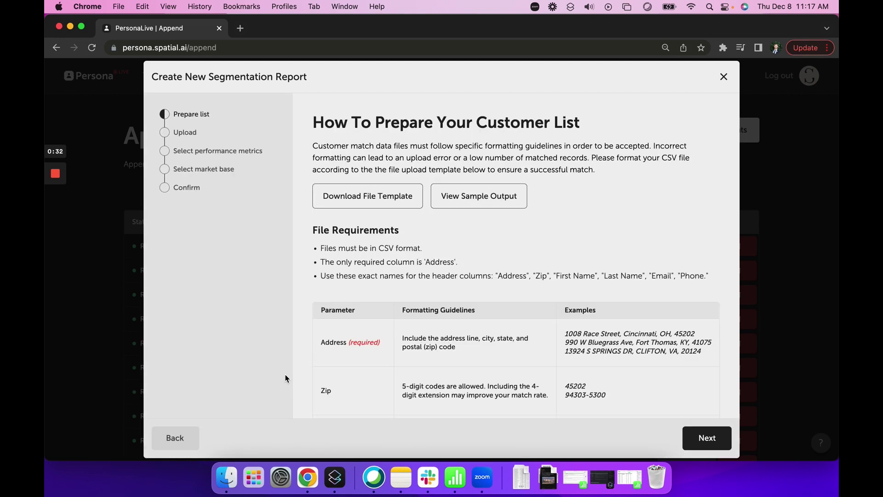
# Read through the file formatting guidelines, then continue to the upload step
pyautogui.scroll(-5, 526, 242)
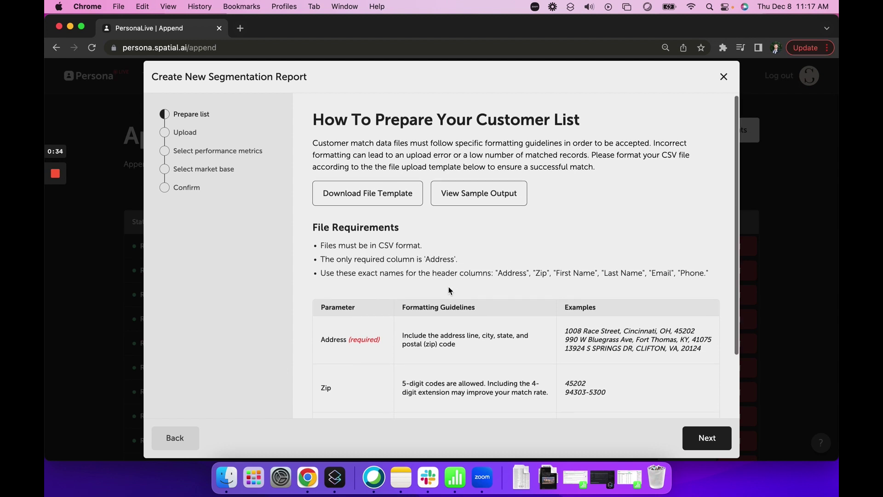
pyautogui.scroll(-1, 356, 265)
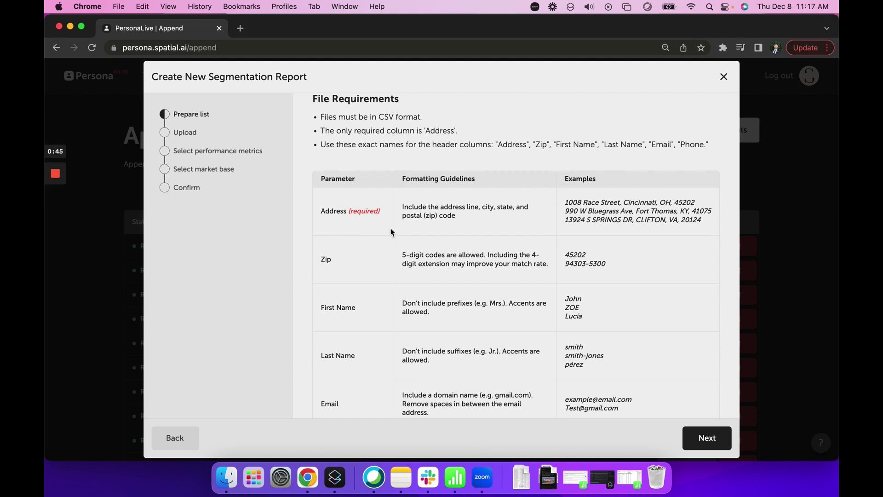
pyautogui.scroll(-2, 379, 239)
pyautogui.scroll(4, 379, 239)
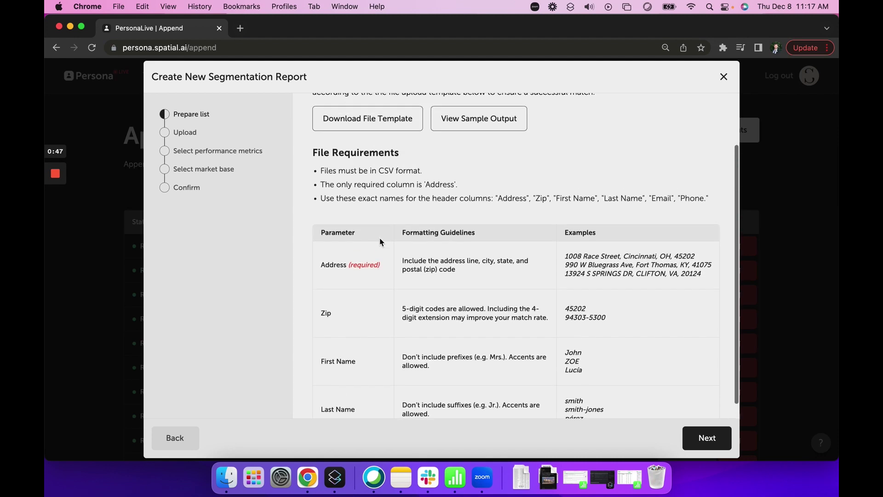
pyautogui.scroll(-4, 379, 238)
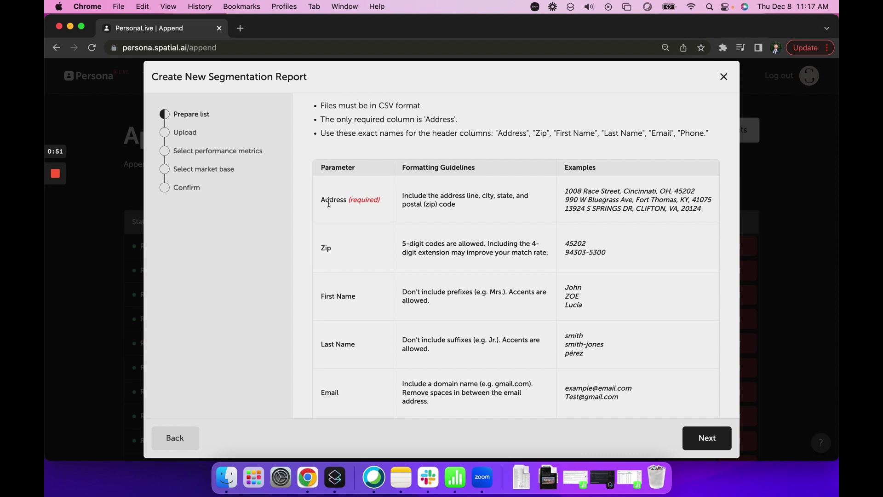
pyautogui.scroll(-2, 348, 298)
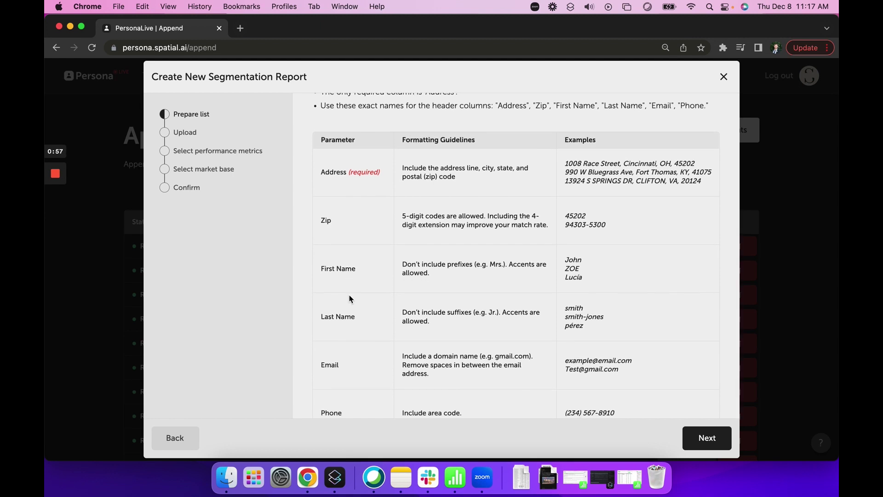
pyautogui.scroll(-2, 346, 304)
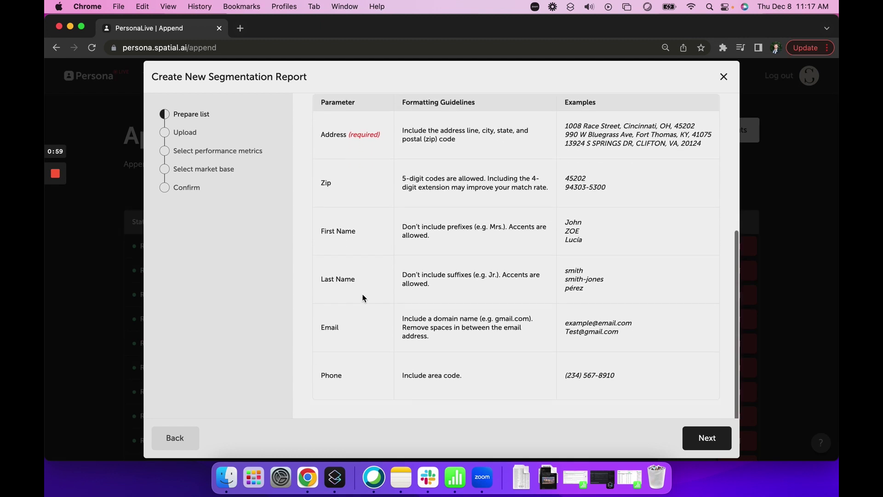
pyautogui.scroll(10, 339, 321)
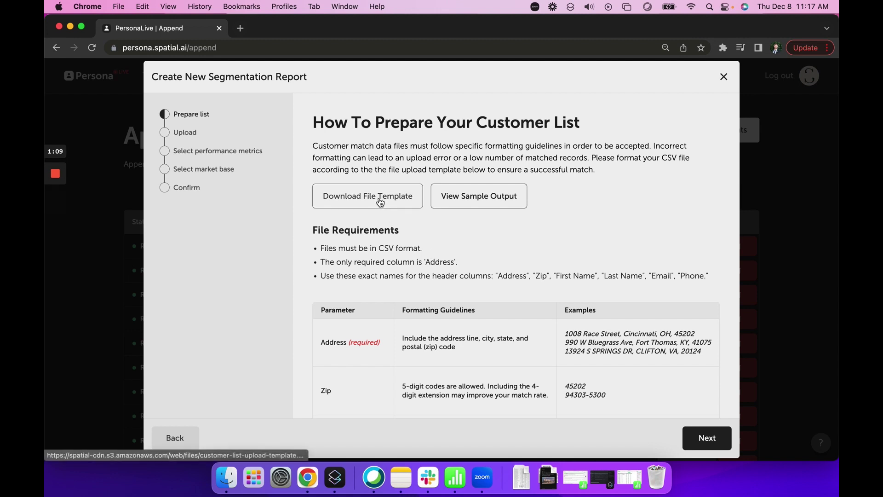
pyautogui.click(715, 441)
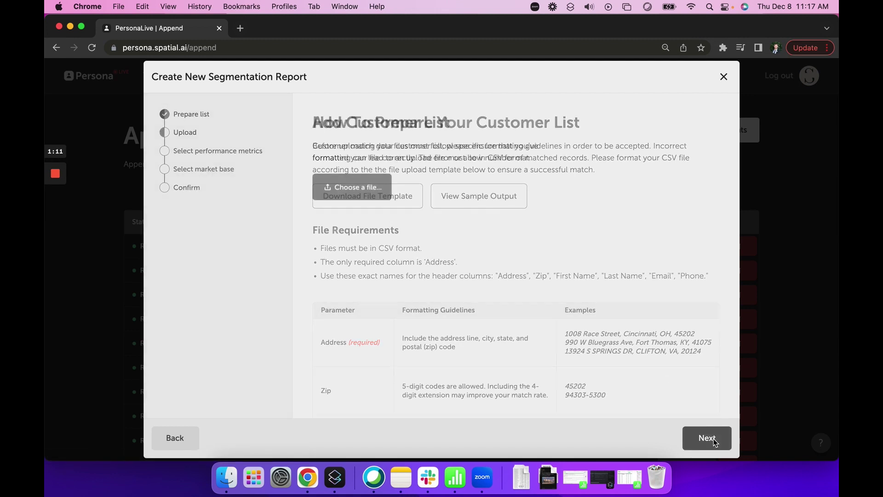
# Upload Anonymized Donations.csv from the Desktop as the customer list and continue
pyautogui.click(359, 192)
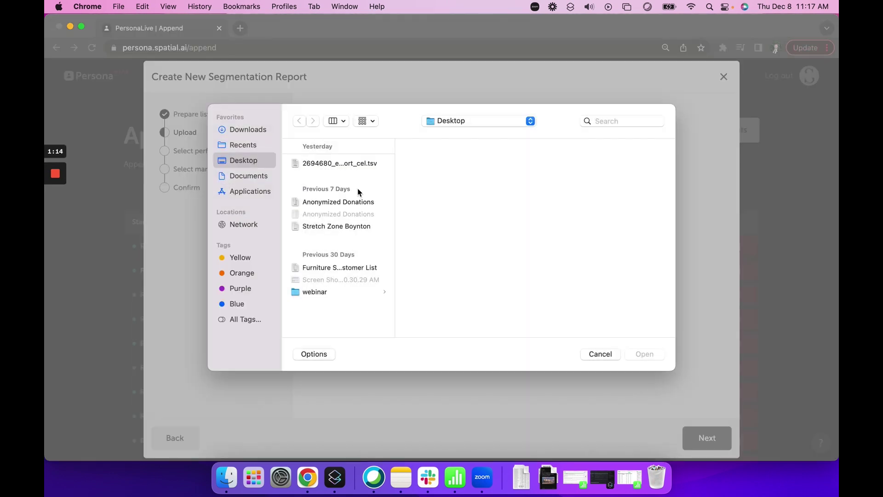
pyautogui.click(345, 203)
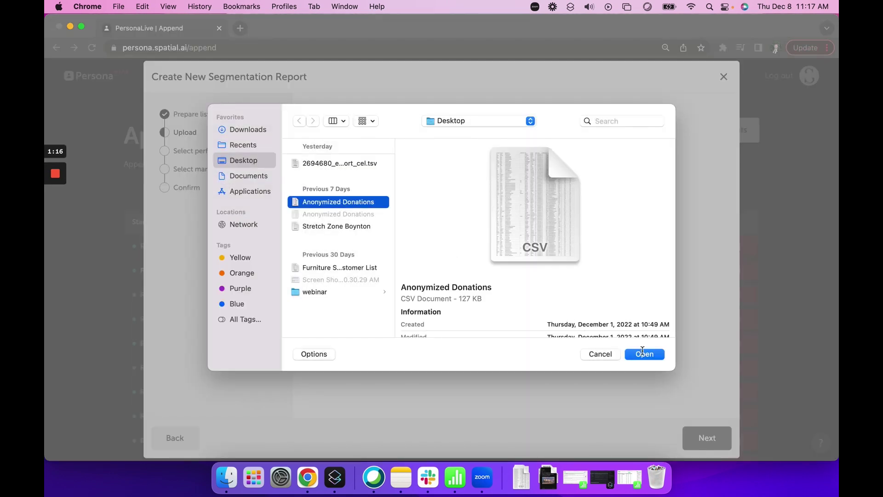
pyautogui.click(645, 356)
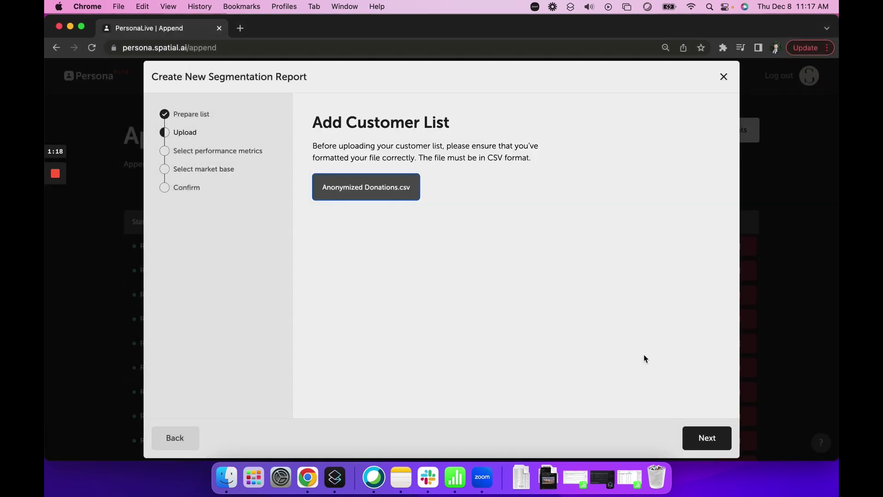
pyautogui.click(720, 439)
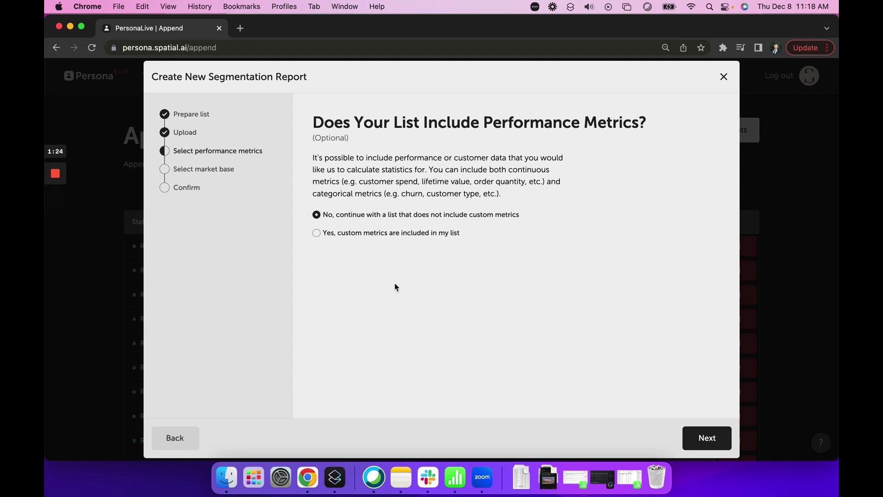
# Include the Donated, Donations, Event - Black Tie and Event - 5k Run custom metrics, then continue
pyautogui.click(316, 233)
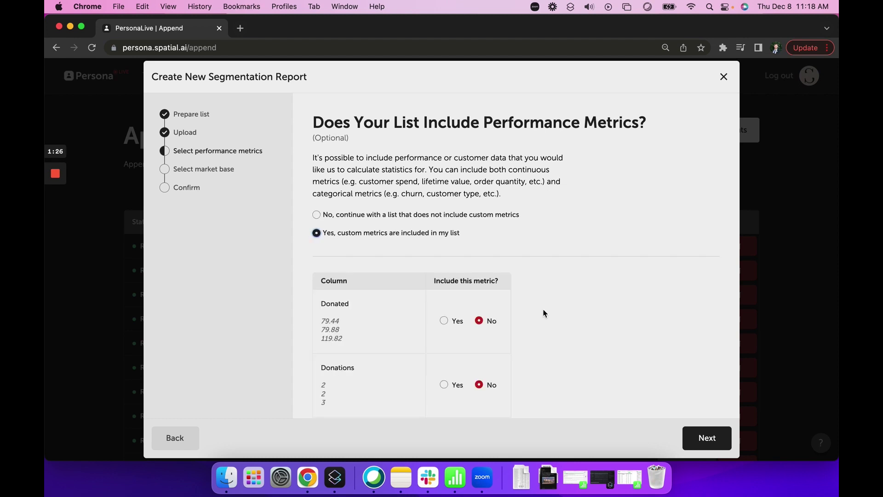
pyautogui.scroll(-3, 543, 314)
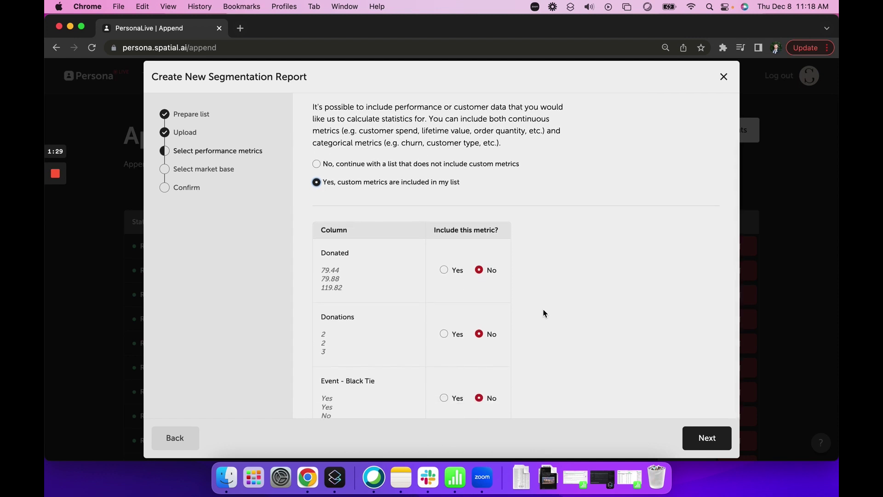
pyautogui.click(444, 269)
pyautogui.scroll(-3, 443, 316)
pyautogui.click(444, 286)
pyautogui.scroll(-3, 445, 302)
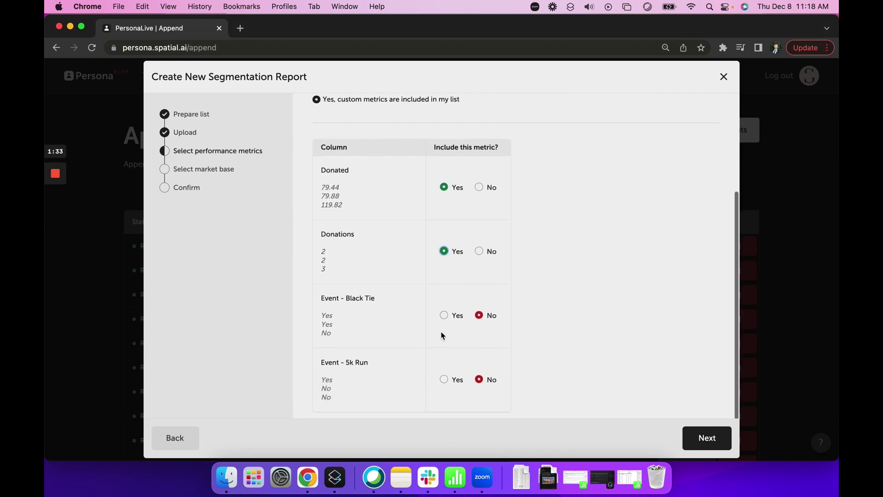
pyautogui.click(444, 302)
pyautogui.click(445, 367)
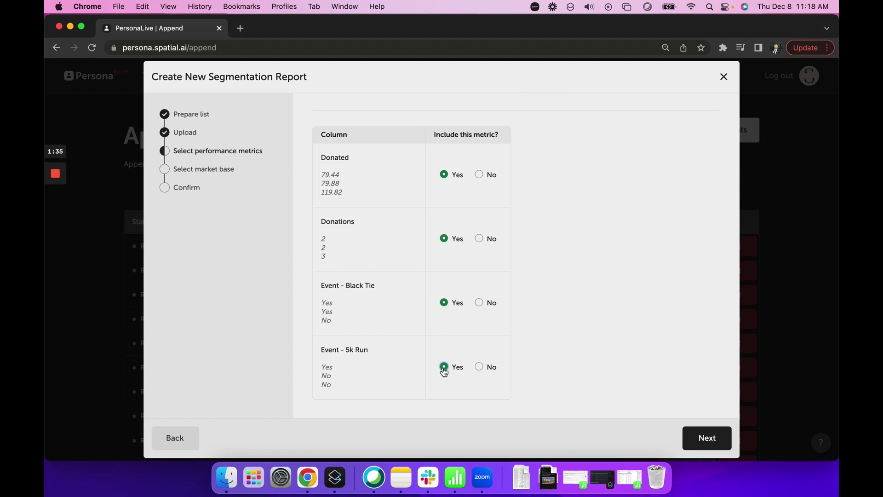
pyautogui.click(700, 441)
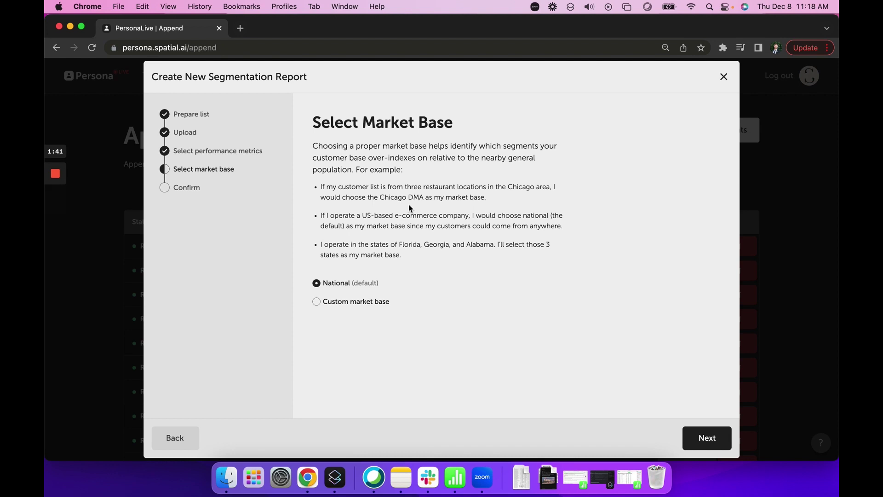
# Try a Custom market base with New York selected by State
pyautogui.click(315, 302)
pyautogui.click(345, 374)
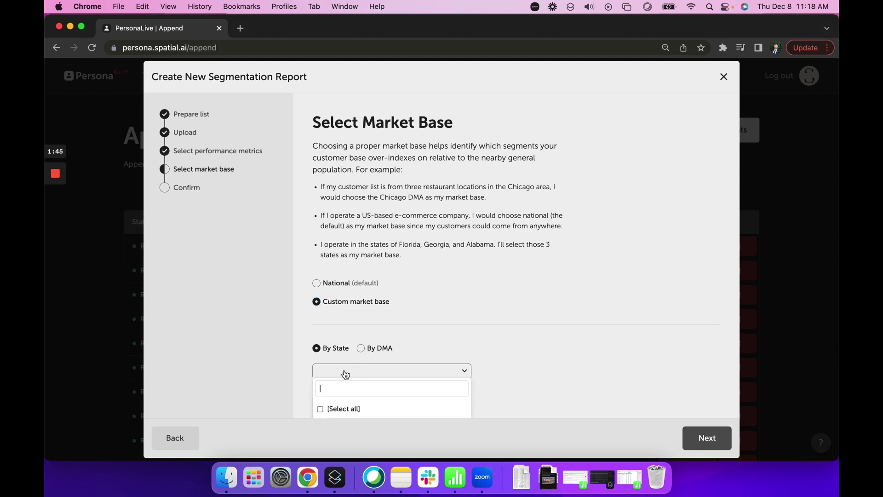
pyautogui.write('n')
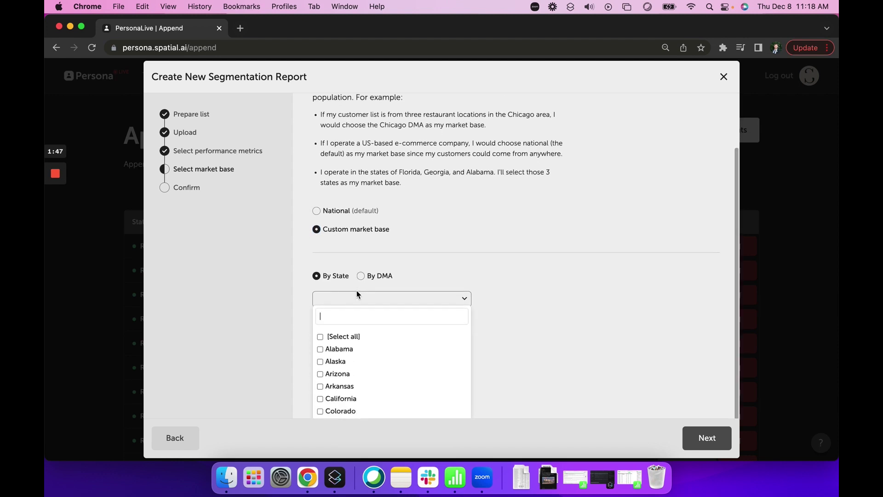
pyautogui.write('ew')
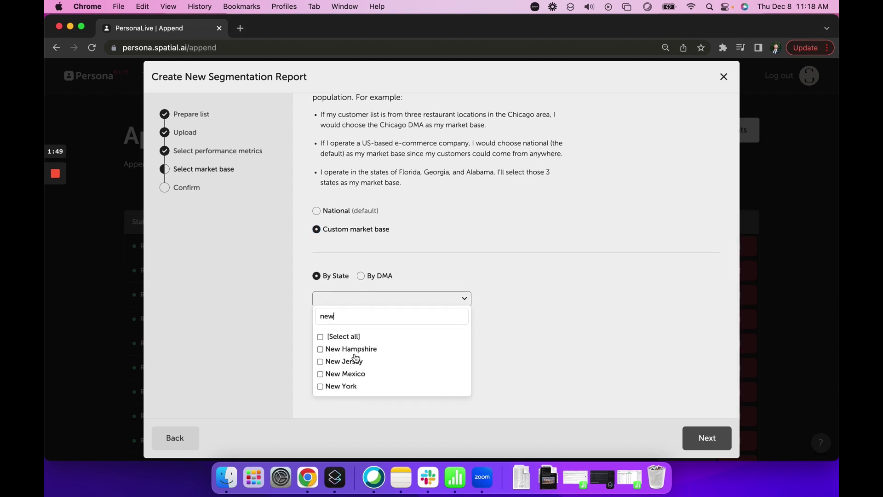
pyautogui.click(321, 387)
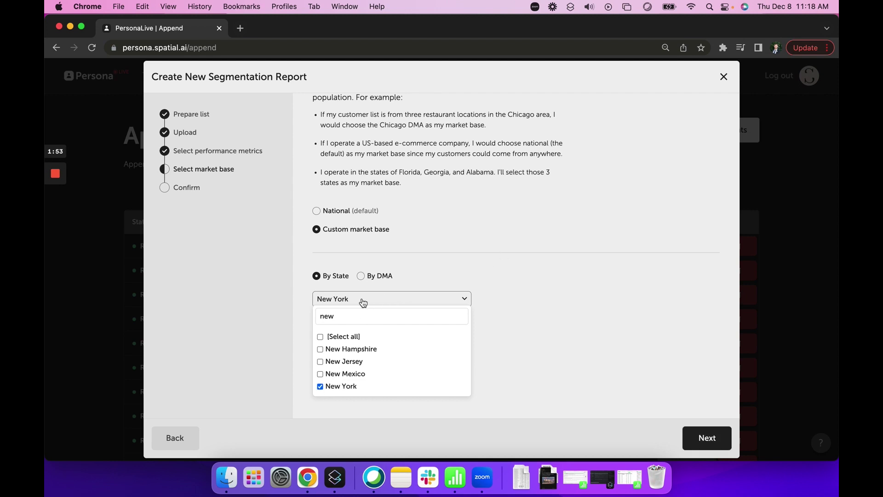
pyautogui.click(341, 305)
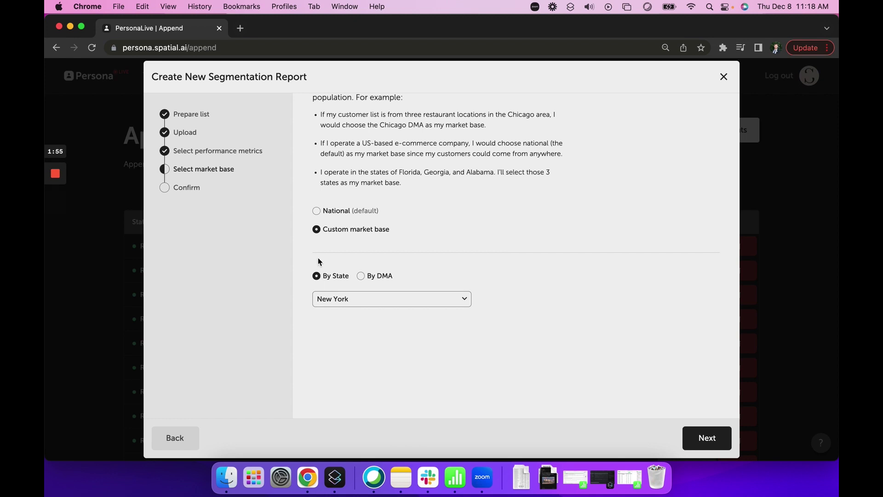
# Revert to the National market base and advance to the confirmation email field
pyautogui.click(317, 213)
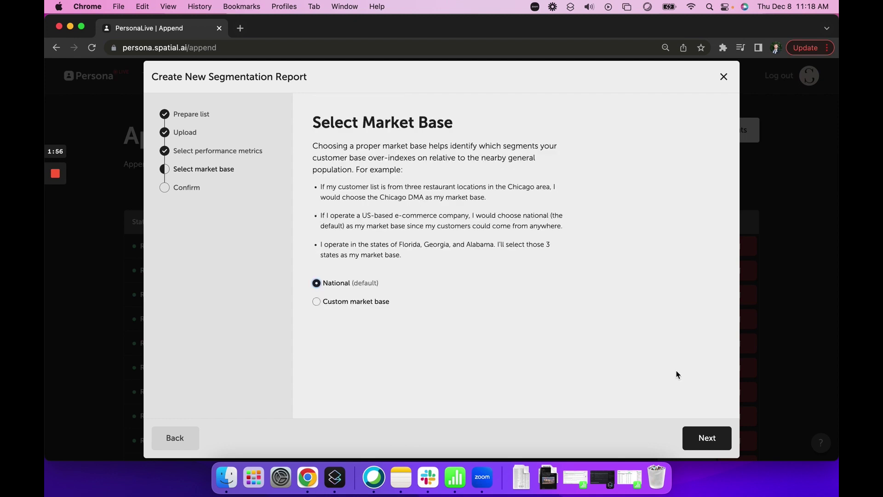
pyautogui.click(690, 432)
pyautogui.click(424, 195)
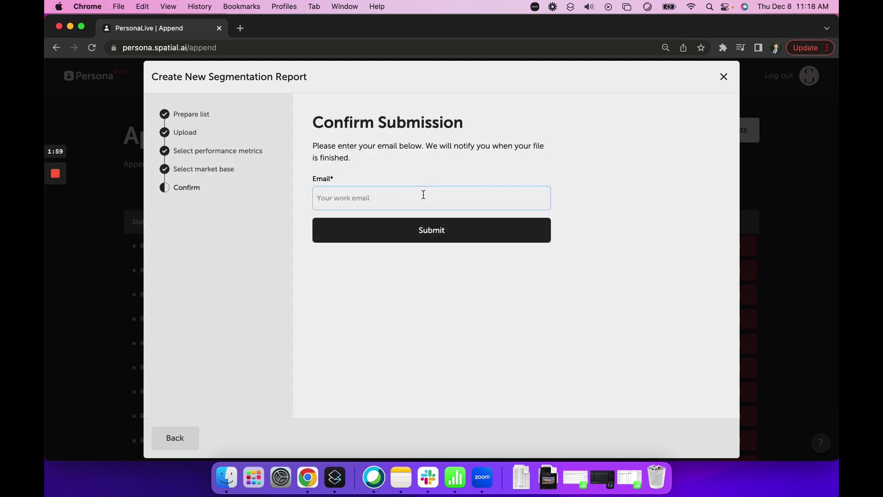
# Enter the work email address, submit the list, and return to the Append reports
pyautogui.click(435, 227)
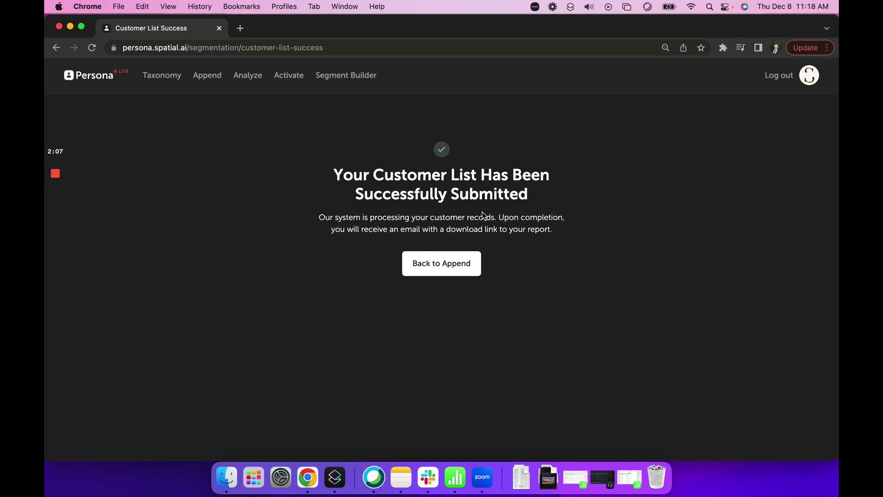
pyautogui.click(460, 263)
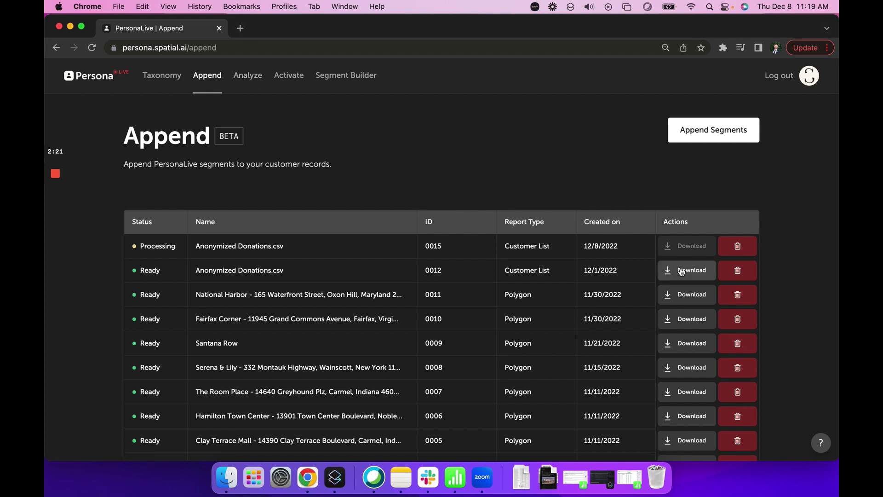
# In Analyze › Customer Data, select the newer Anonymized Donations.csv and view its Age ranking
pyautogui.click(250, 78)
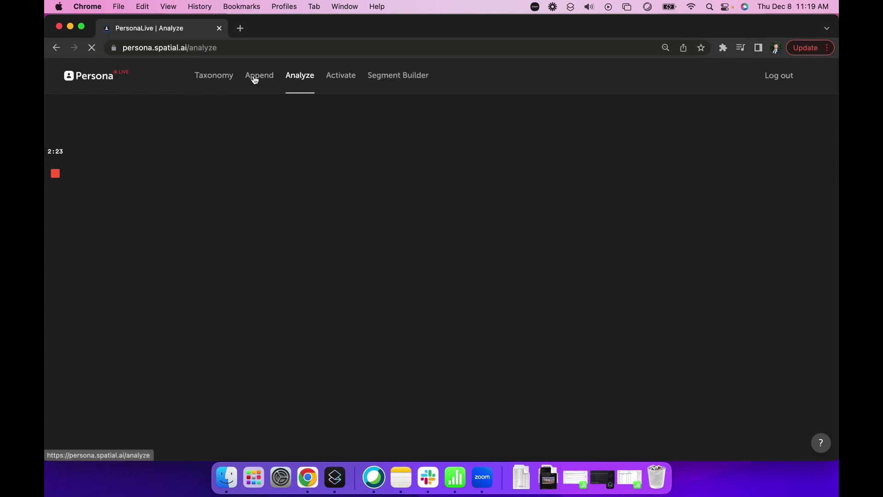
pyautogui.click(64, 108)
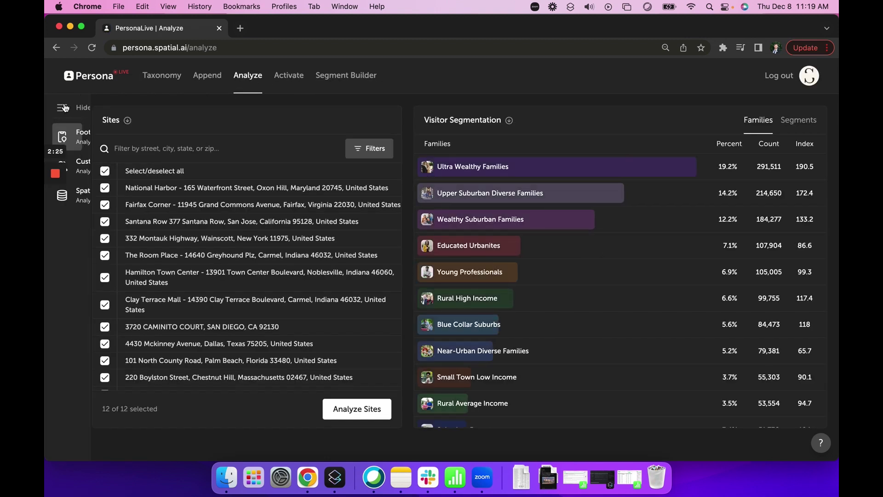
pyautogui.click(118, 166)
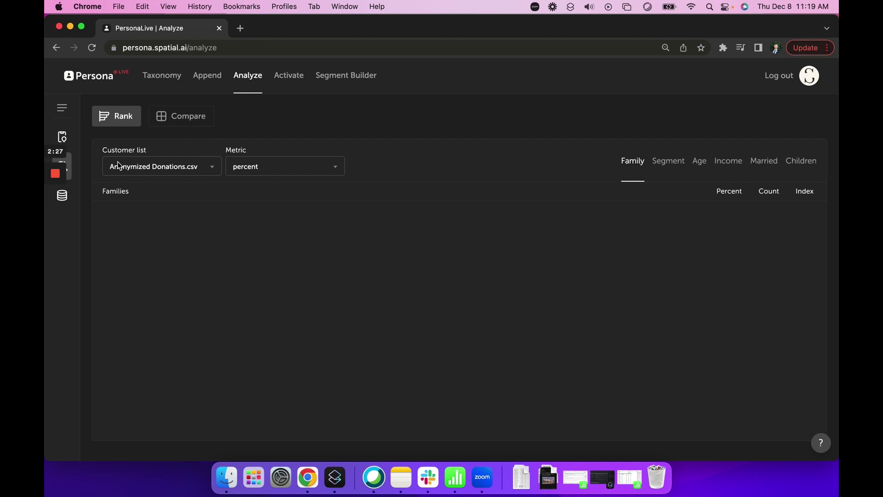
pyautogui.click(213, 170)
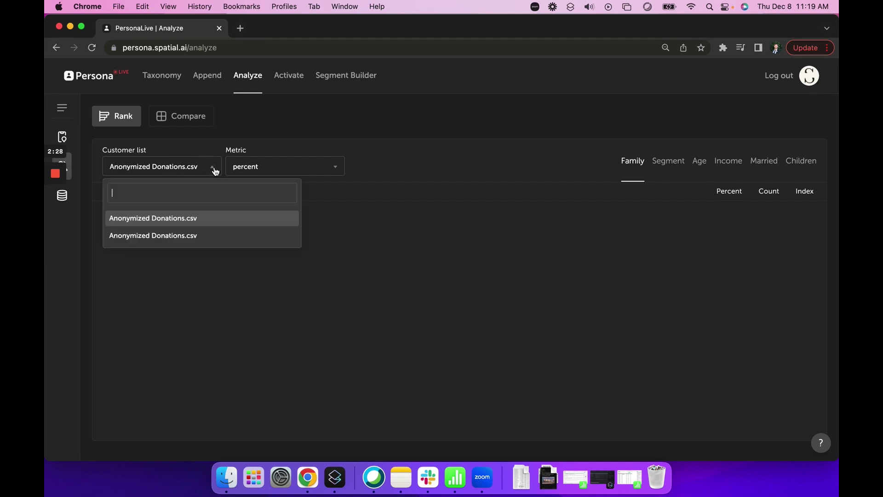
pyautogui.click(176, 238)
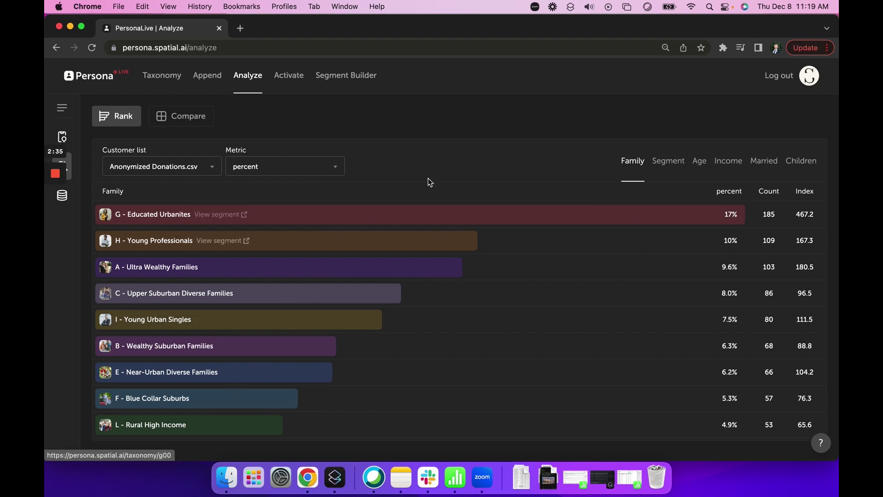
pyautogui.click(700, 162)
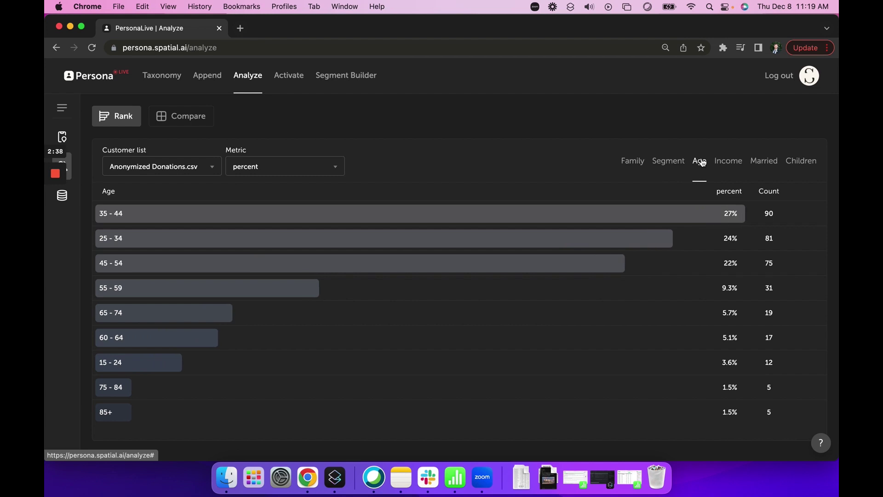
# Check the Income breakdown, return to Family, and switch the ranking metric to Donated
pyautogui.click(725, 162)
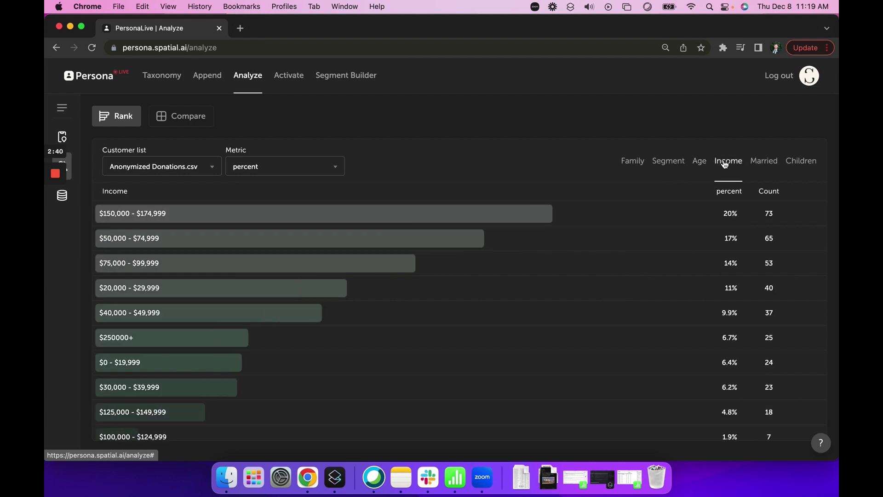
pyautogui.click(627, 160)
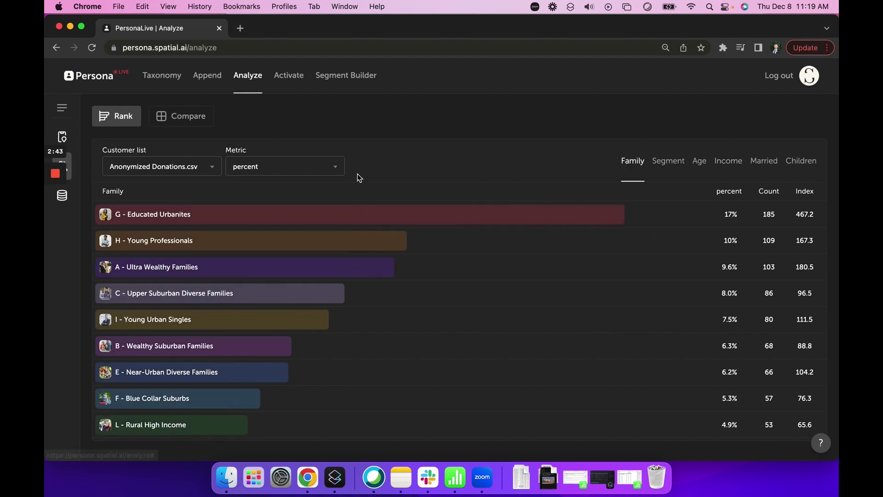
pyautogui.click(333, 167)
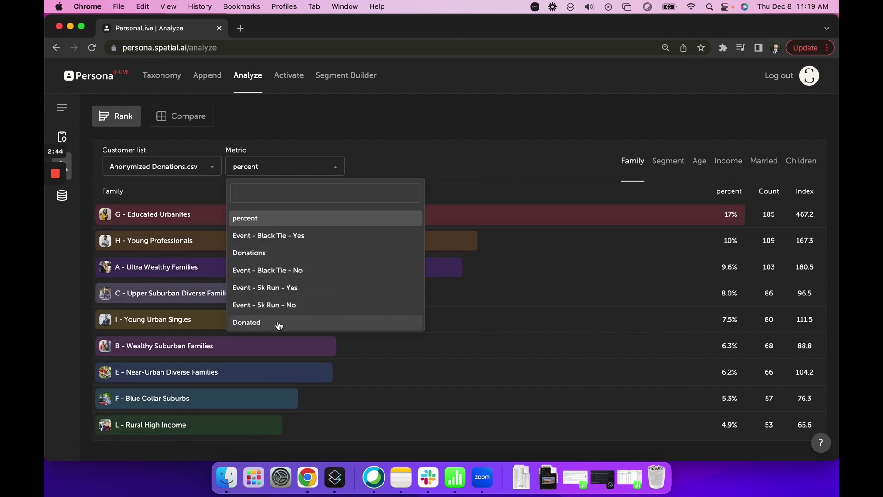
pyautogui.click(278, 323)
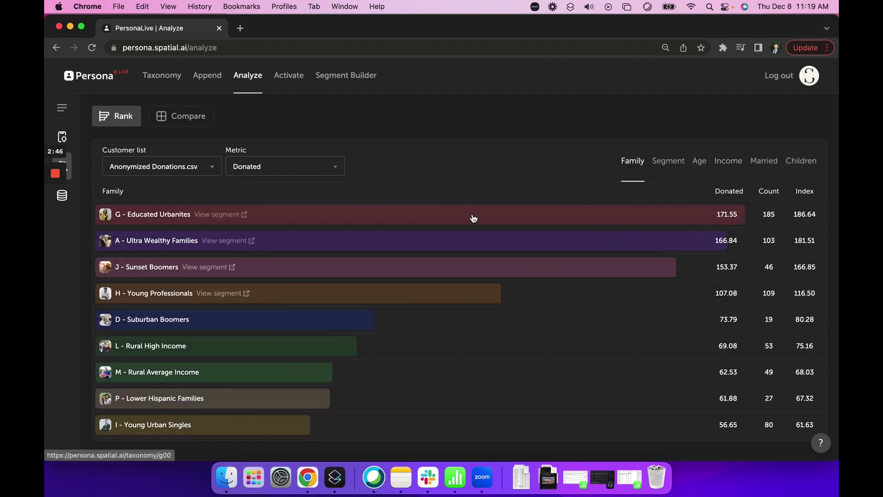